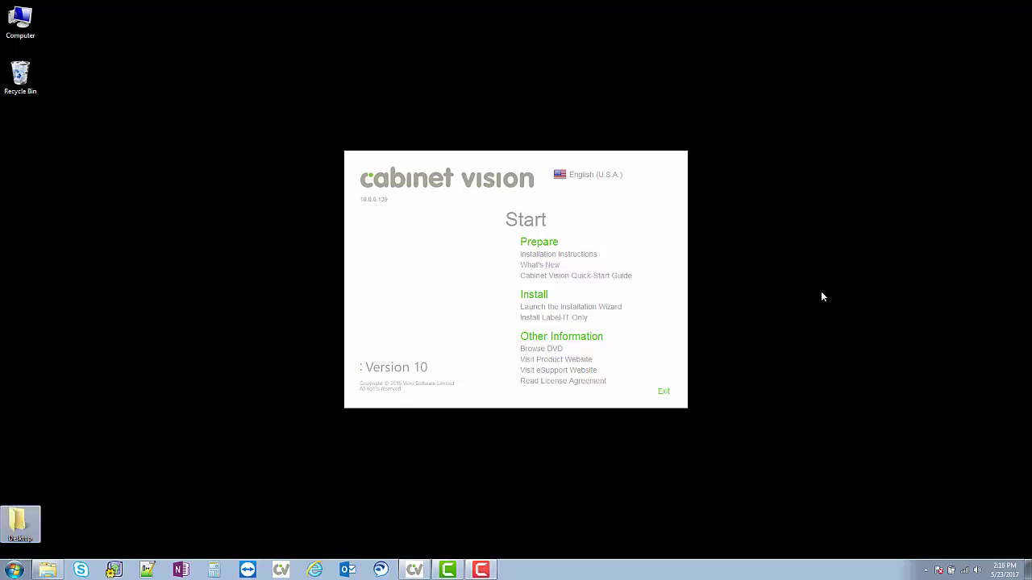
Launch the installation wizard and reinstall Solid 10 to the existing folder as a Custom Install with Solid Program Files and S2M Center.
{"action": "left_click", "coordinate": [611, 310]}
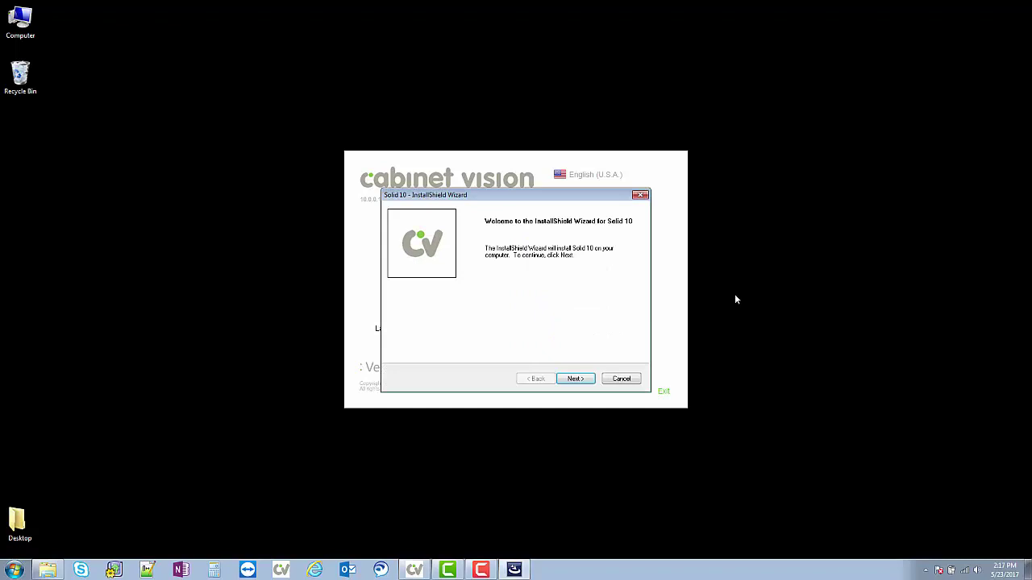
{"action": "left_click", "coordinate": [583, 381]}
{"action": "left_click", "coordinate": [582, 380]}
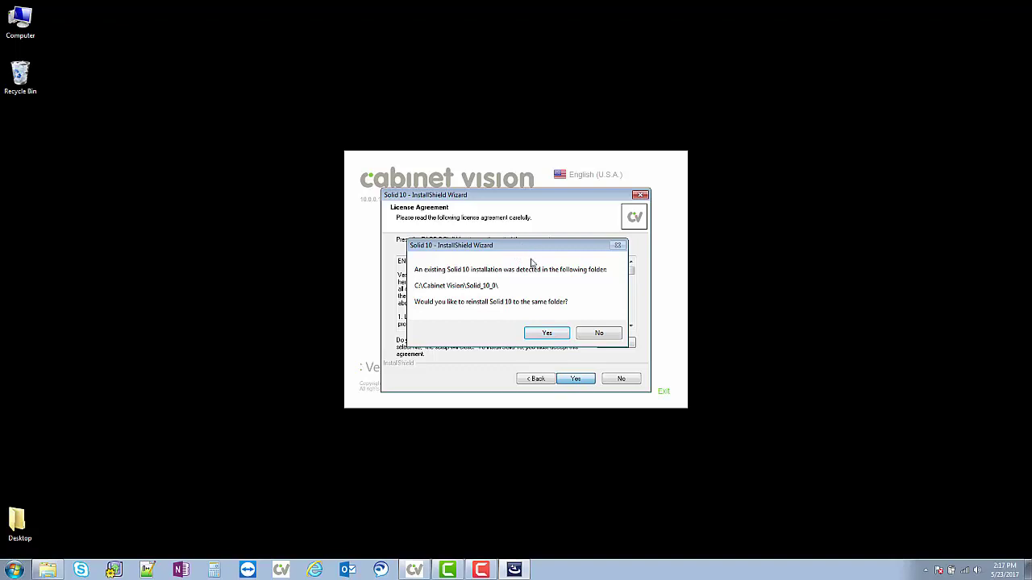
{"action": "left_click", "coordinate": [545, 334]}
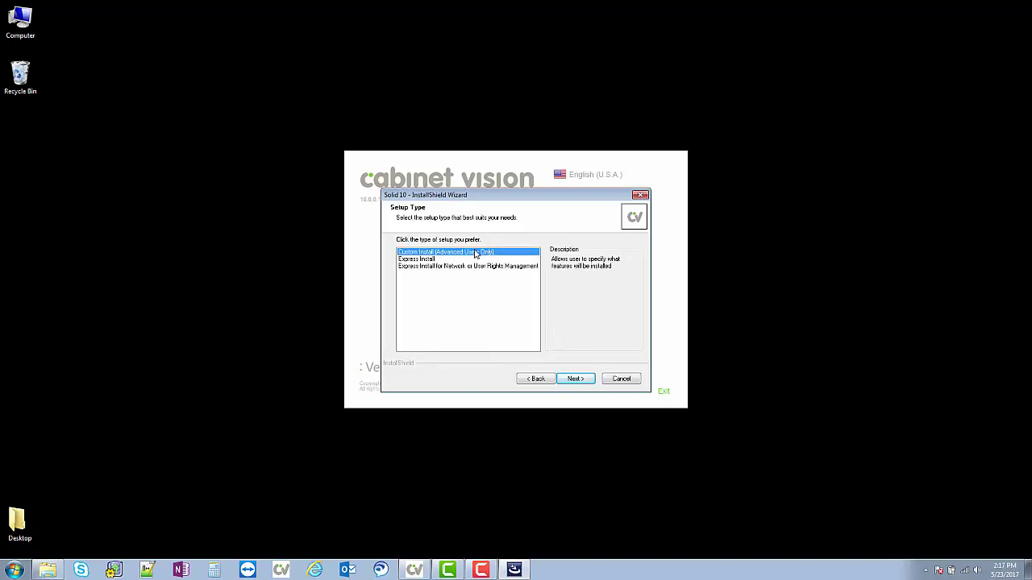
{"action": "left_click", "coordinate": [578, 381]}
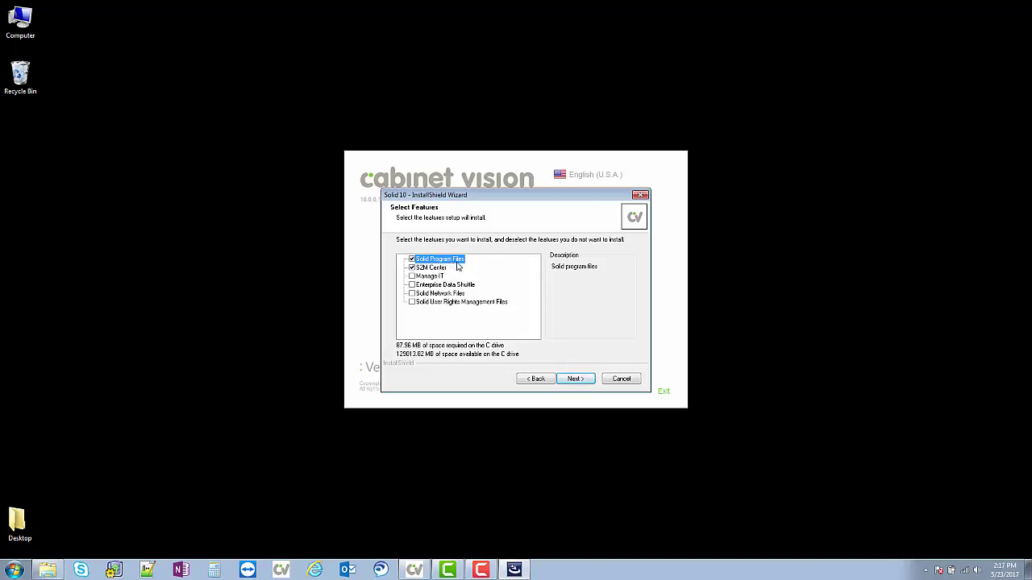
{"action": "left_click", "coordinate": [577, 379]}
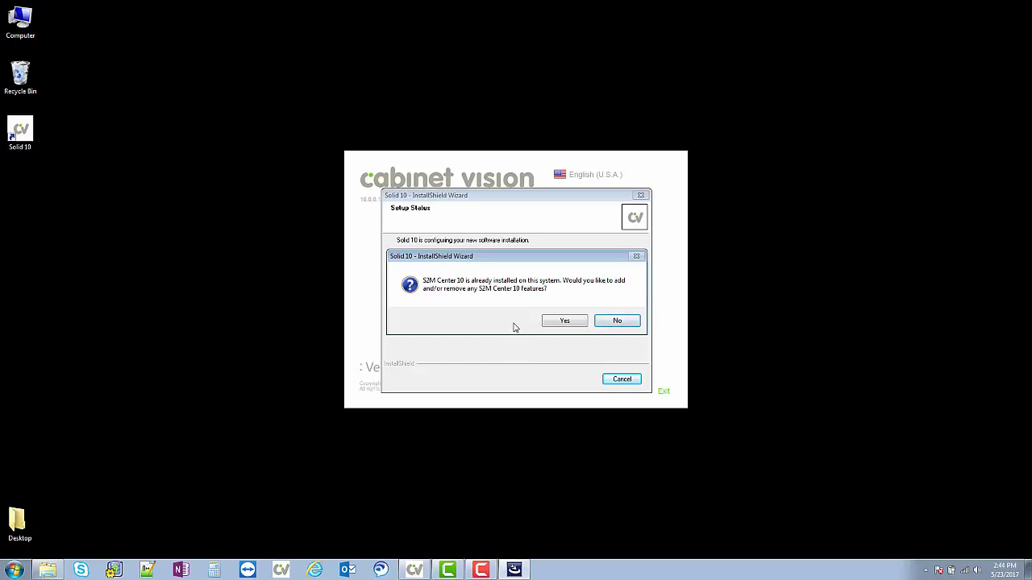
Choose to modify the S2M Center 10 features, install the recommended S2M Center setup type, and finish the wizard.
{"action": "left_click", "coordinate": [562, 322]}
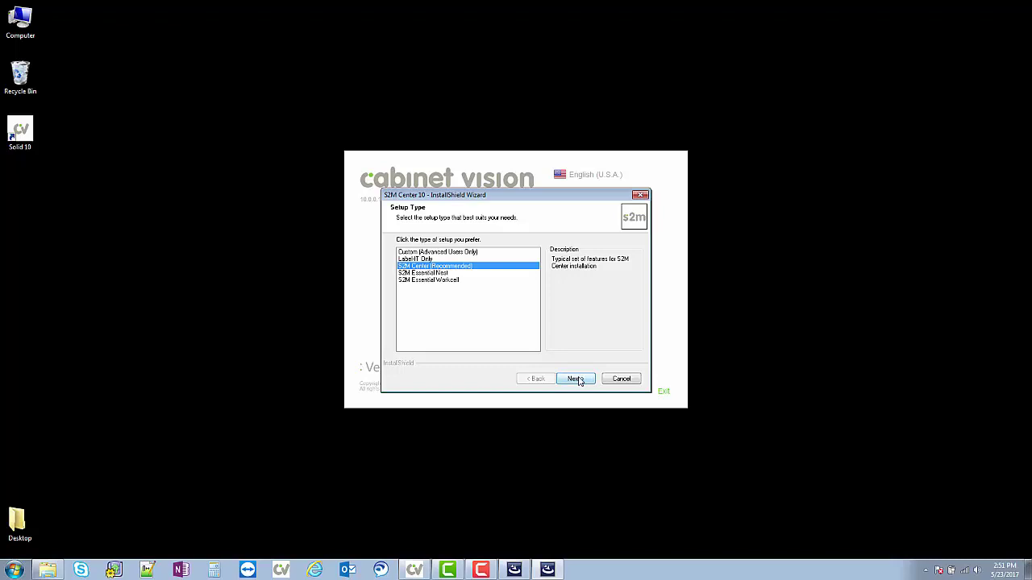
{"action": "left_click", "coordinate": [578, 381]}
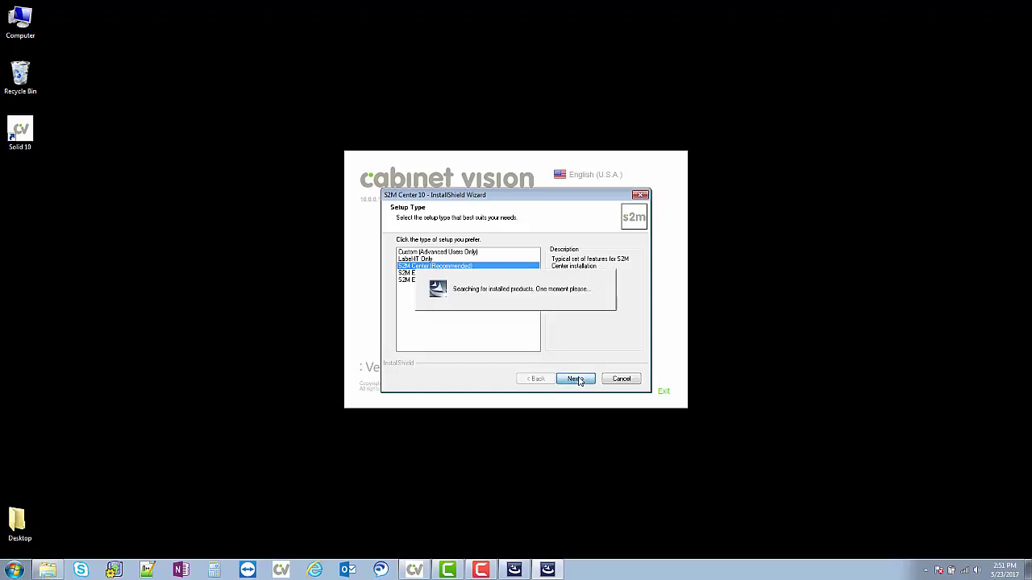
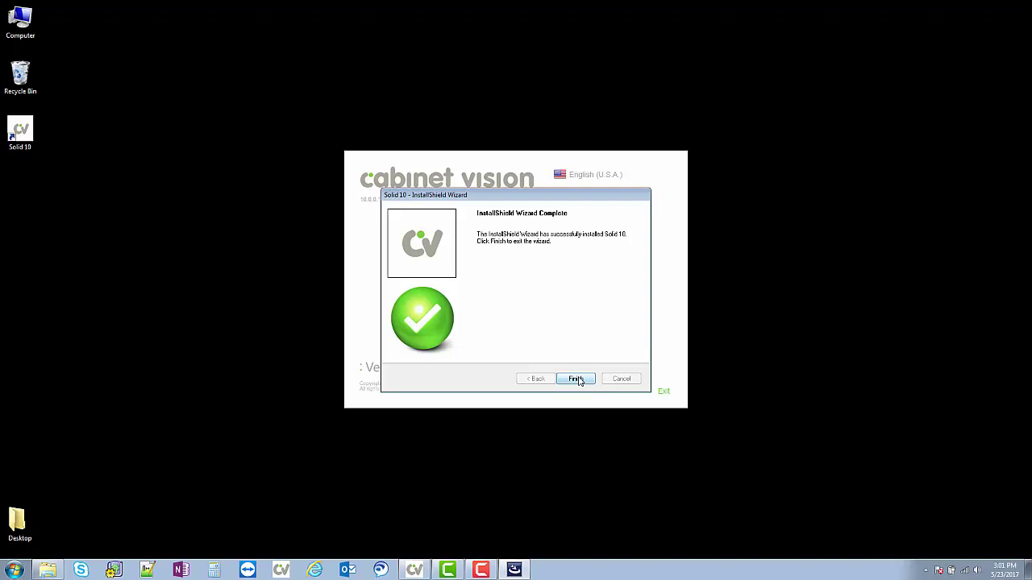
{"action": "left_click", "coordinate": [575, 379]}
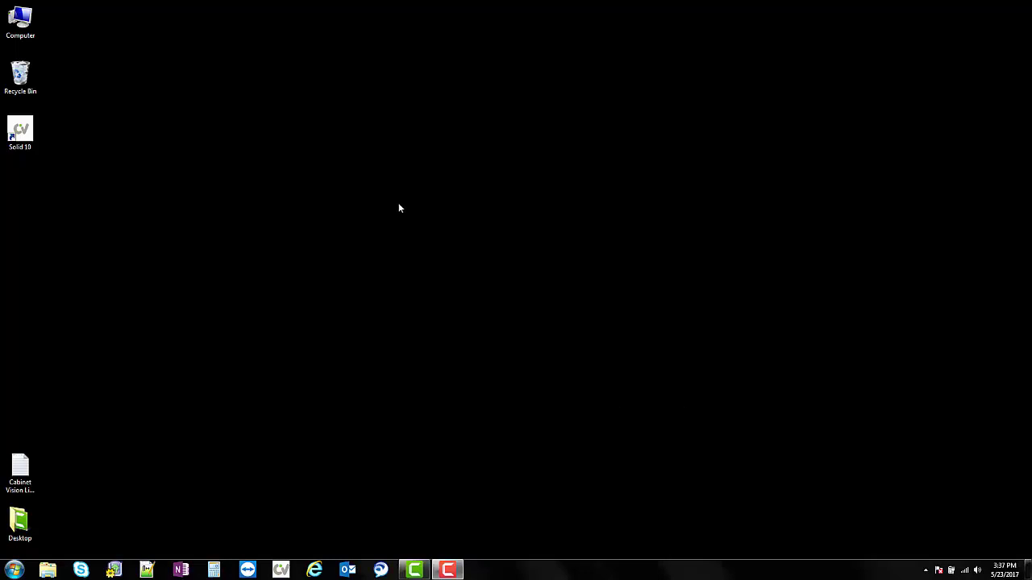
Open Solid 10 to check its licensing state and the available Main and Utilities commands, then close it.
{"action": "double_click", "coordinate": [22, 127]}
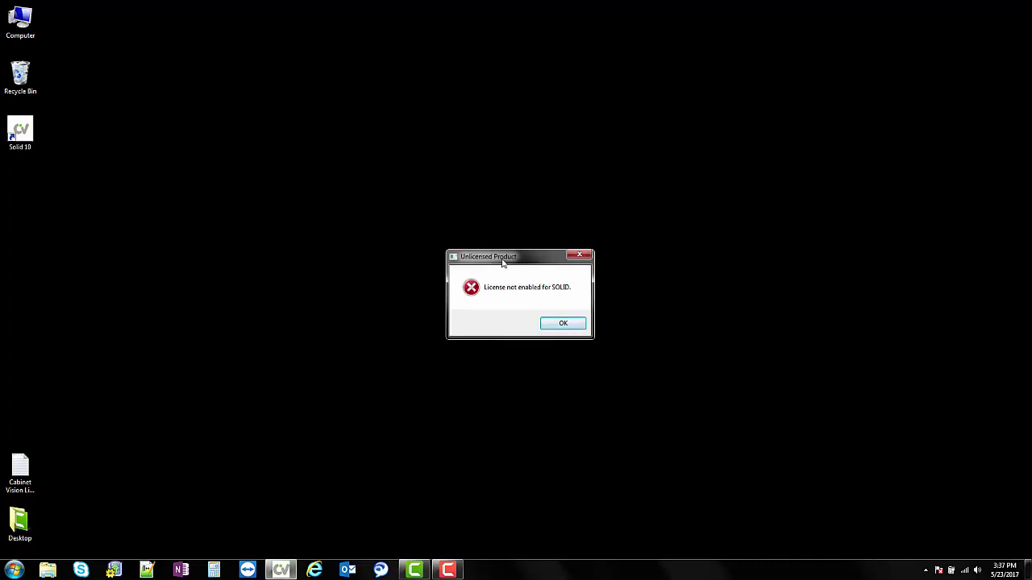
{"action": "left_click", "coordinate": [564, 324]}
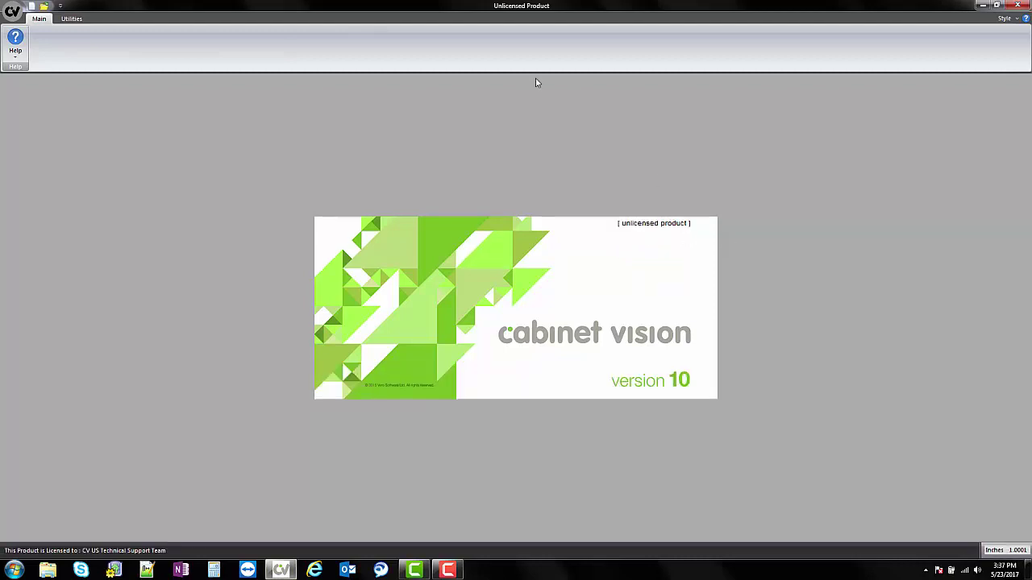
{"action": "left_click", "coordinate": [71, 18]}
{"action": "left_click", "coordinate": [44, 19]}
{"action": "left_click", "coordinate": [1018, 5]}
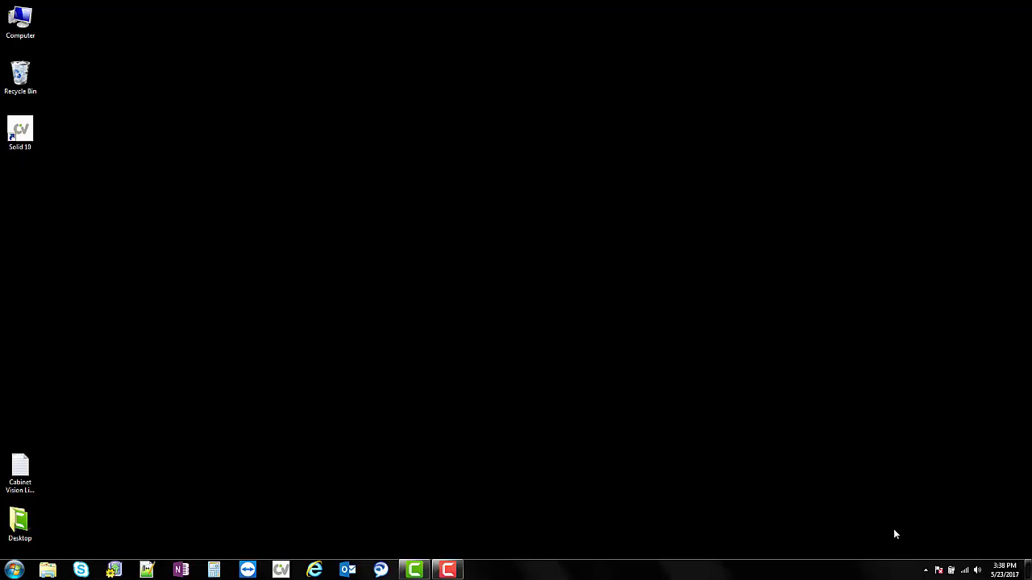
Open License Manager (2017) from the hidden system tray icons and change the active license server to Standalone.
{"action": "left_click", "coordinate": [926, 570]}
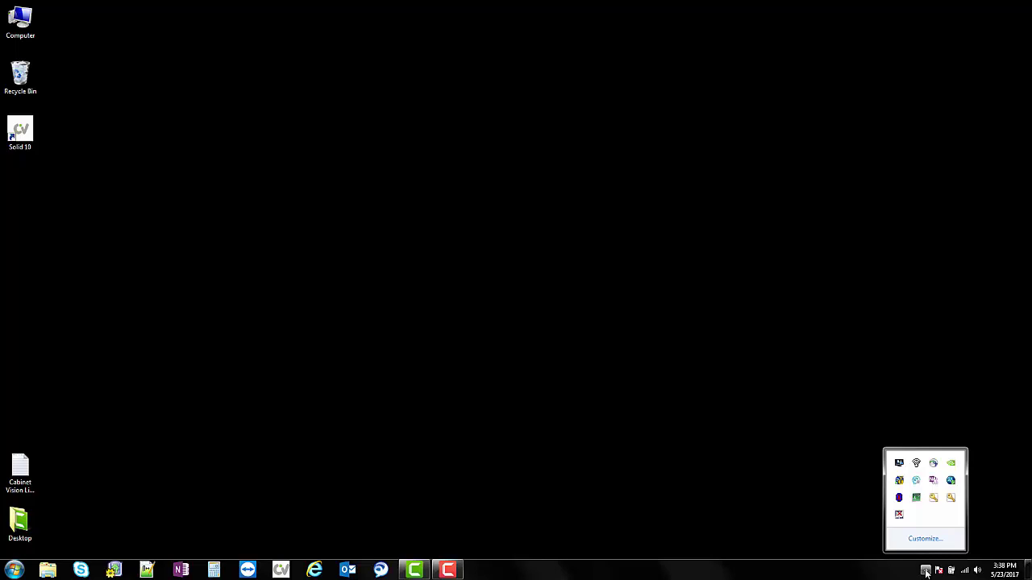
{"action": "left_click", "coordinate": [925, 570]}
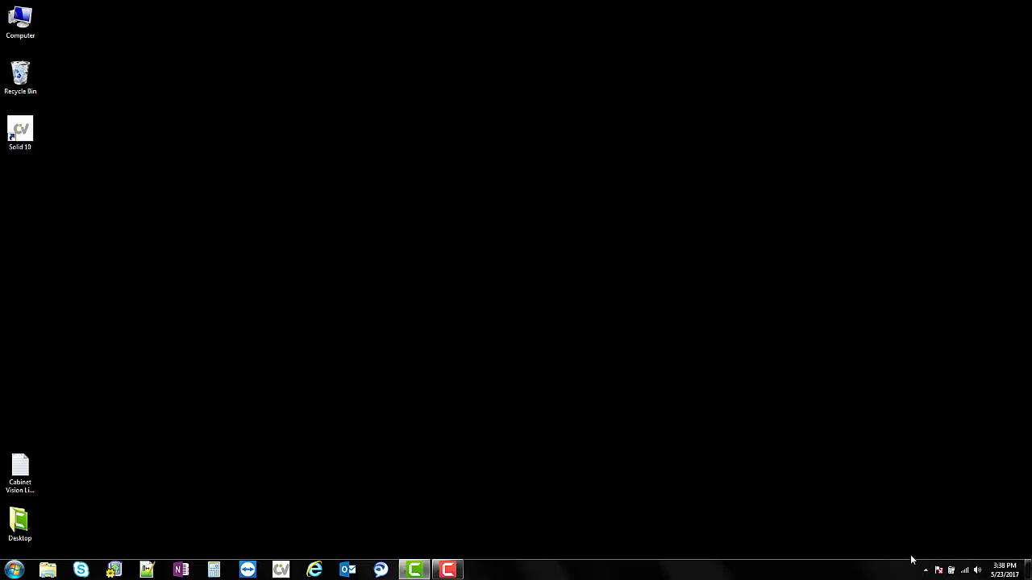
{"action": "left_click", "coordinate": [925, 570]}
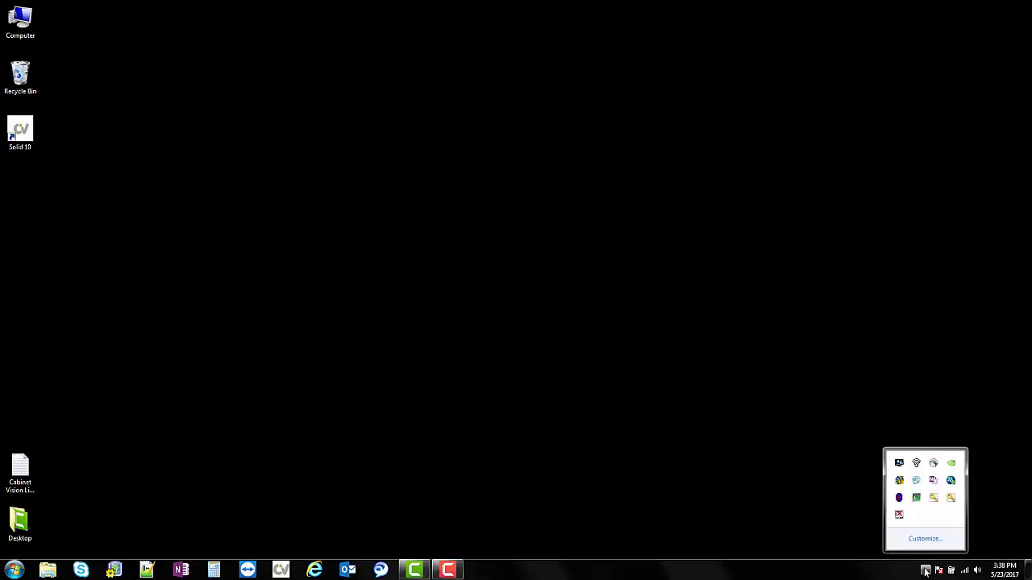
{"action": "double_click", "coordinate": [952, 499]}
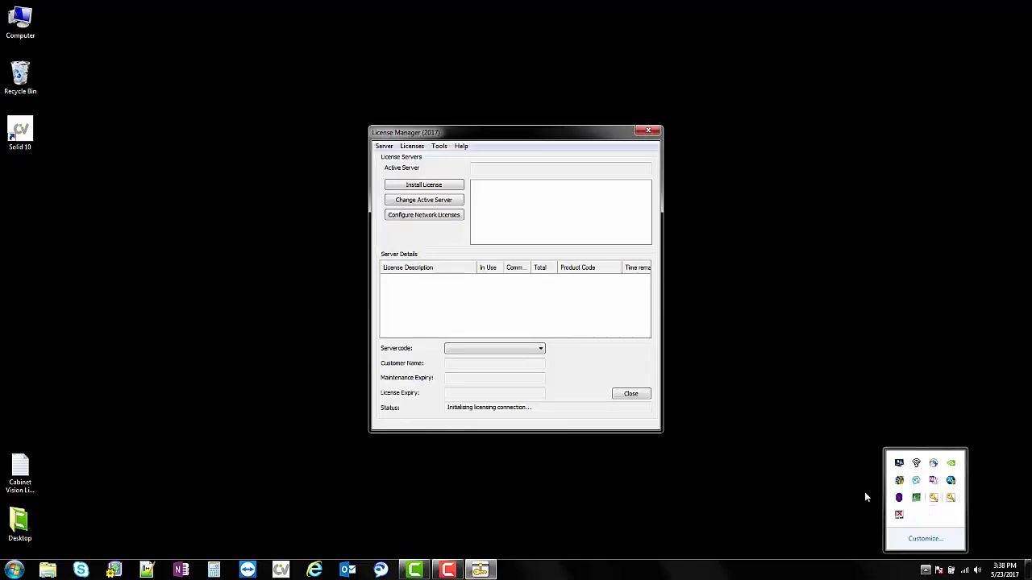
{"action": "left_click", "coordinate": [581, 365]}
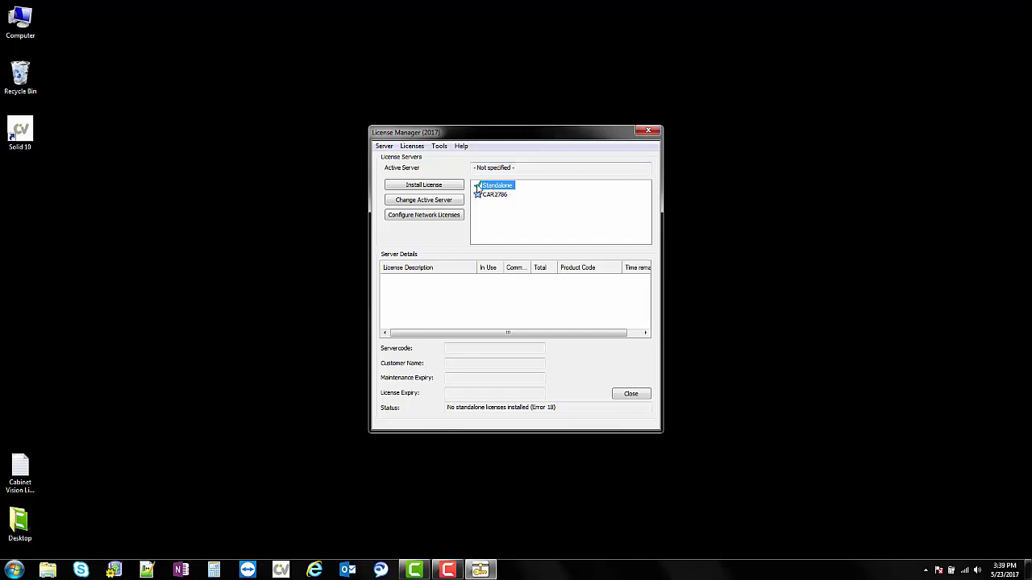
{"action": "left_click", "coordinate": [432, 203]}
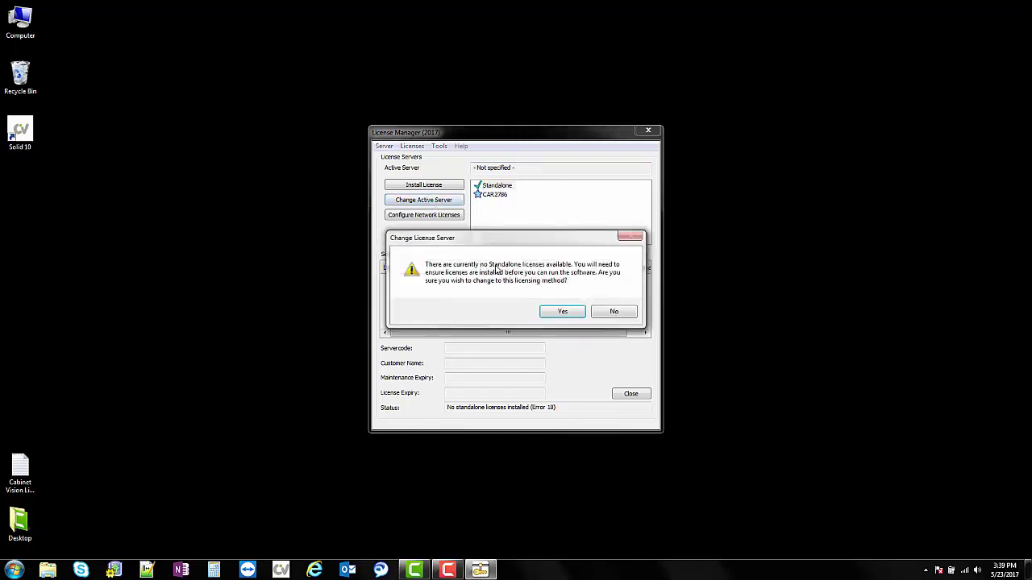
{"action": "left_click", "coordinate": [563, 313]}
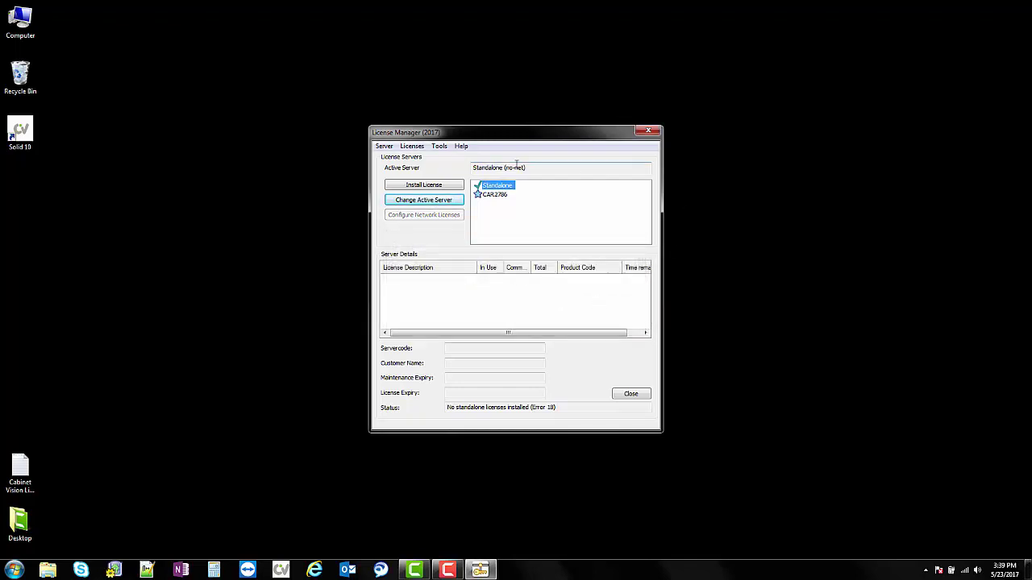
View the CLS licensing information with the machine's lock codes and close it.
{"action": "left_click", "coordinate": [461, 146]}
{"action": "left_click", "coordinate": [483, 185]}
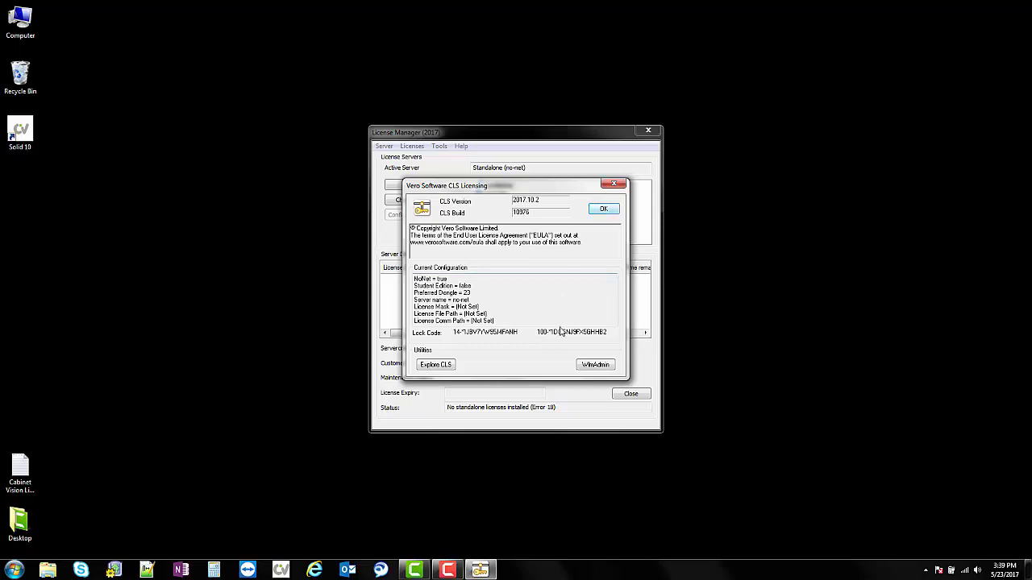
{"action": "left_click", "coordinate": [603, 209]}
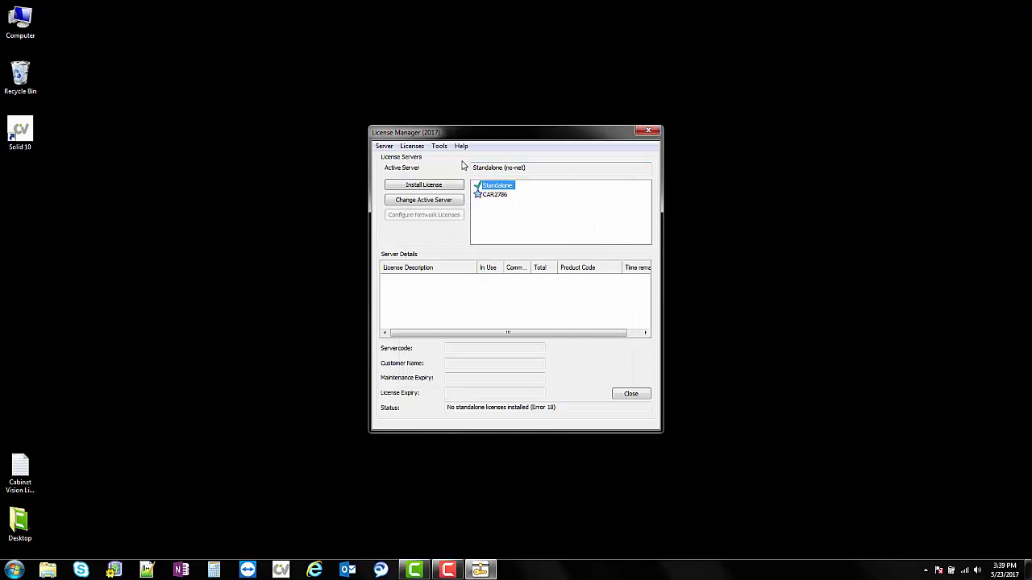
Start a license installation for the Standalone server and copy the servercode from Cabinet Vision License.txt.
{"action": "left_click", "coordinate": [427, 186]}
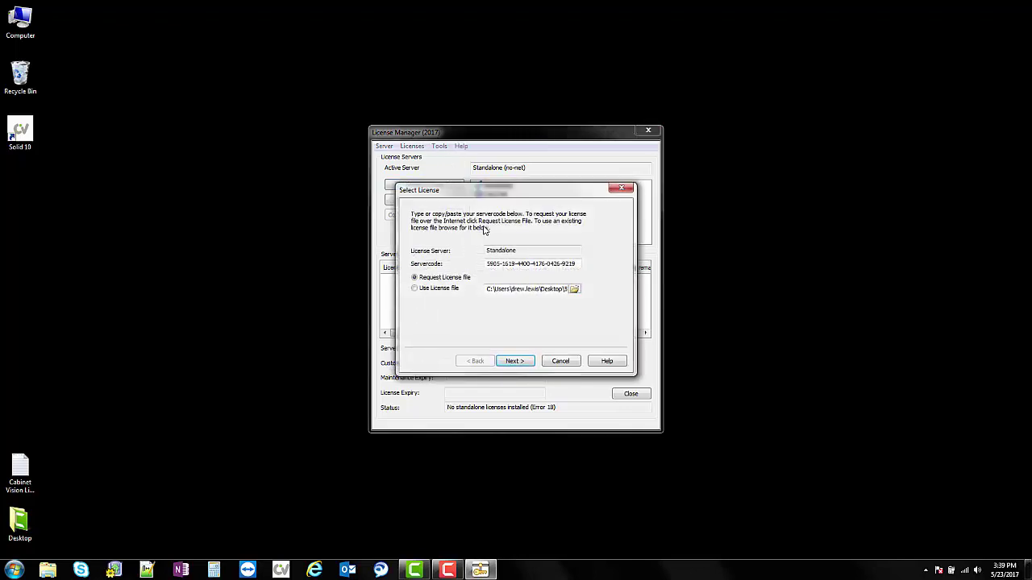
{"action": "left_click", "coordinate": [578, 264]}
{"action": "double_click", "coordinate": [27, 468]}
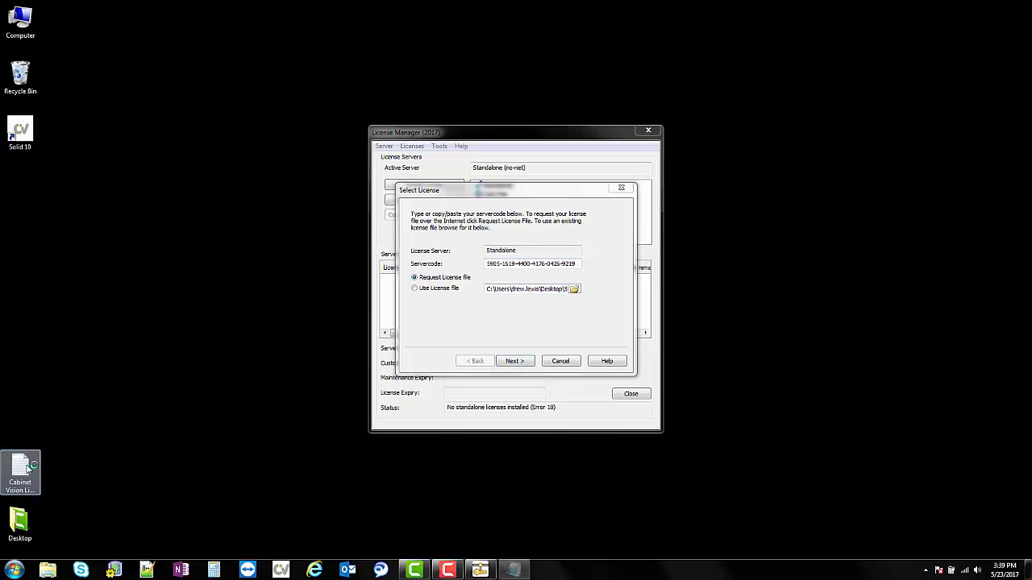
{"action": "left_click_drag", "start_coordinate": [471, 68], "coordinate": [140, 63]}
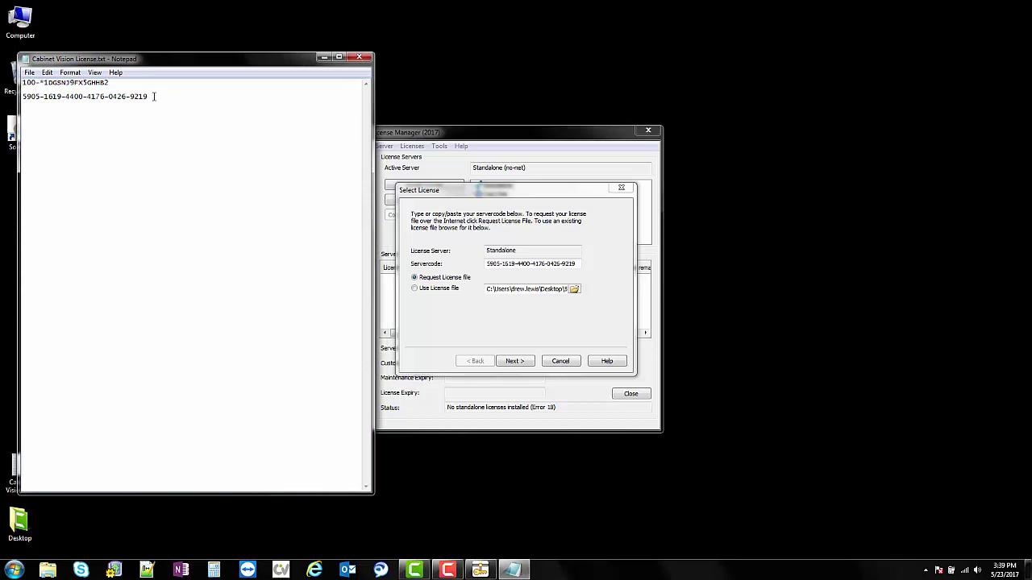
{"action": "left_click_drag", "start_coordinate": [147, 96], "coordinate": [22, 98]}
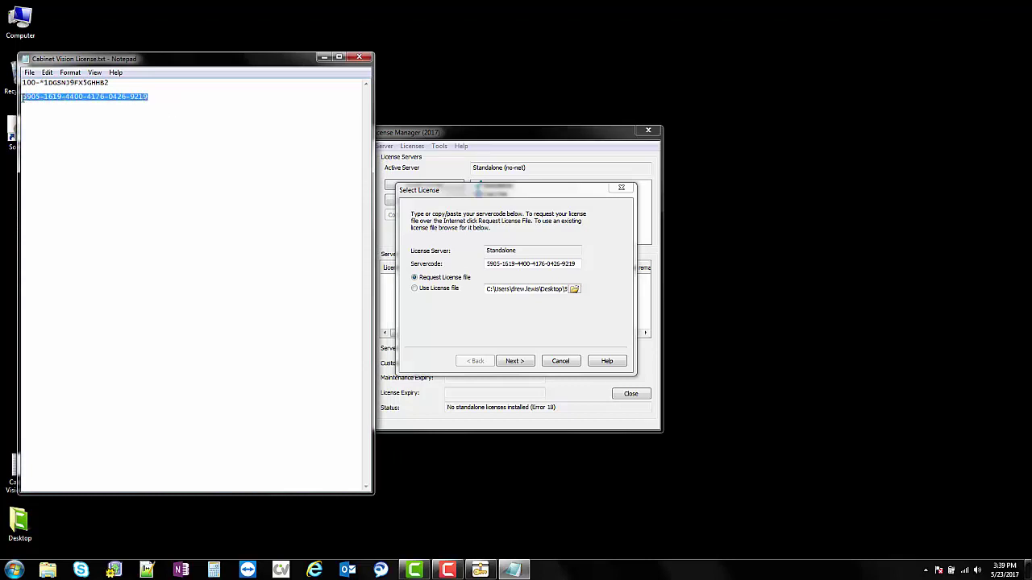
{"action": "right_click", "coordinate": [31, 96]}
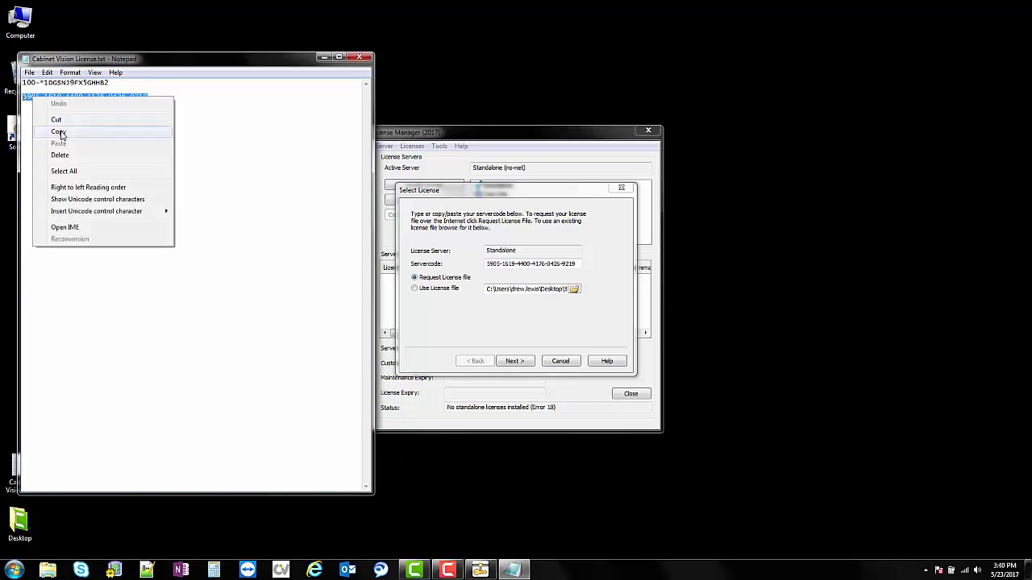
{"action": "left_click", "coordinate": [121, 134]}
Paste the copied license code into the Servercode field, replacing its contents, and close the license text file.
{"action": "left_click", "coordinate": [556, 250]}
{"action": "left_click_drag", "start_coordinate": [577, 264], "coordinate": [486, 264]}
{"action": "right_click", "coordinate": [497, 263]}
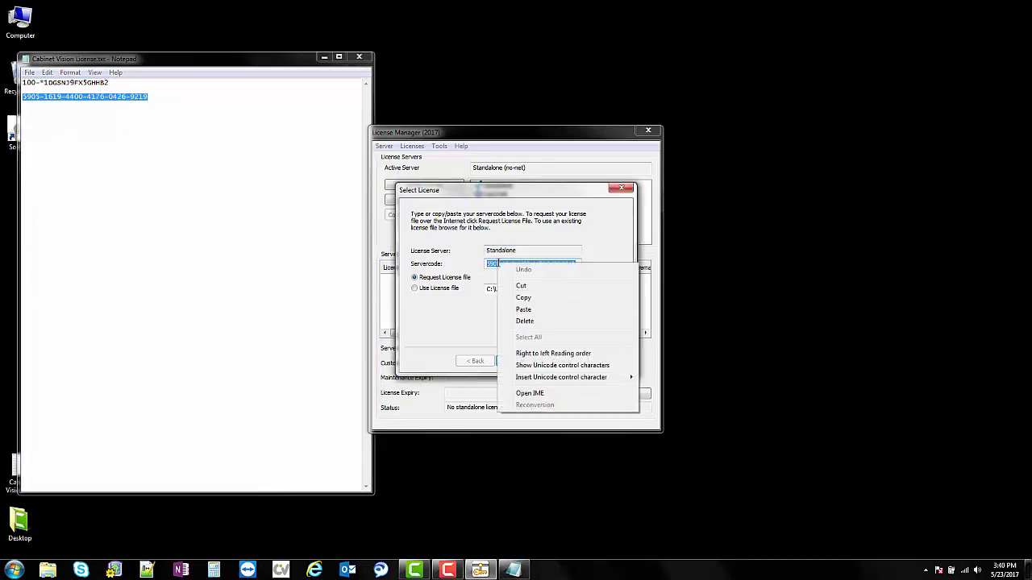
{"action": "left_click", "coordinate": [519, 311]}
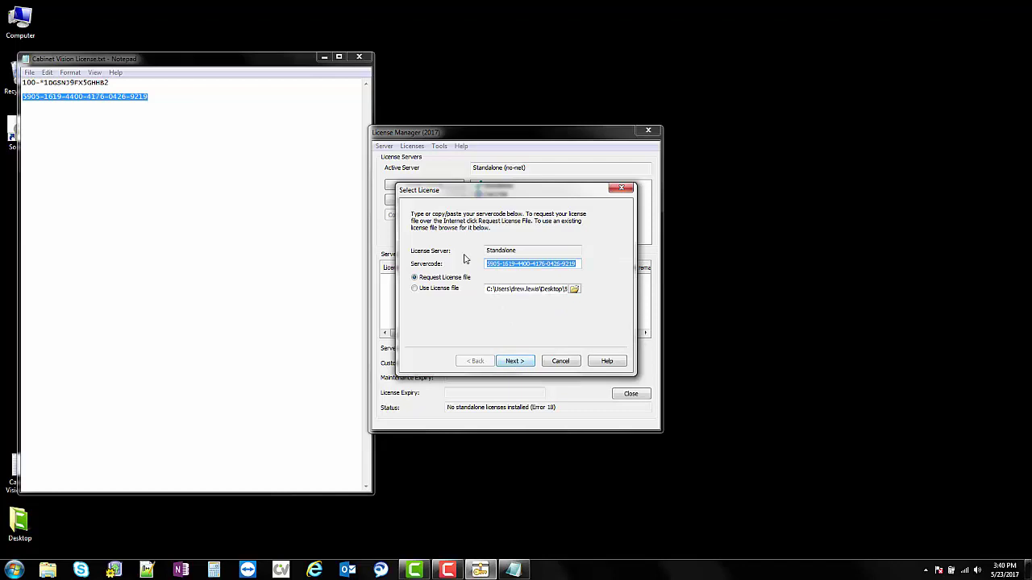
{"action": "left_click", "coordinate": [358, 56]}
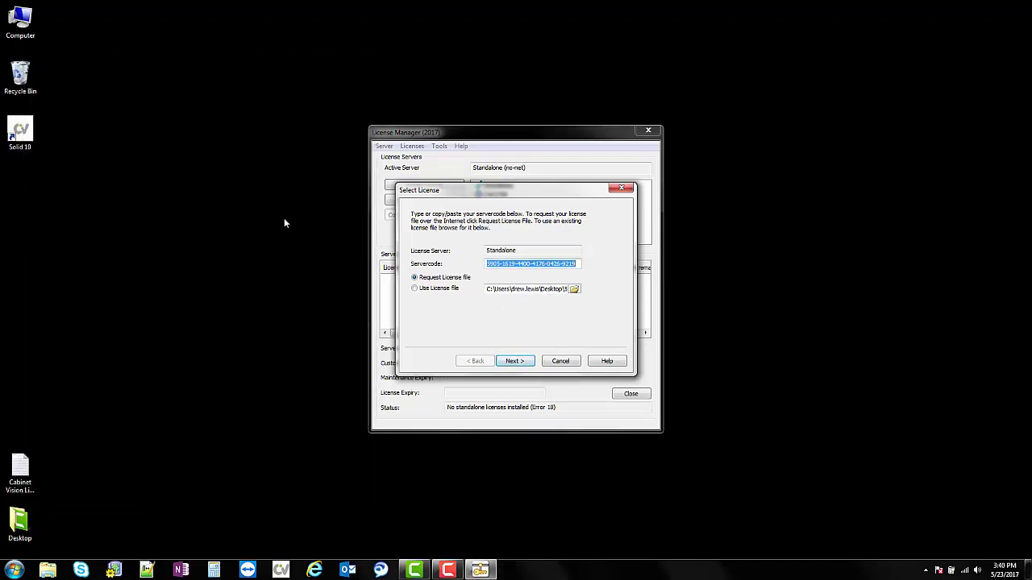
Request the license file over the internet without an email address, install it keeping existing licenses, and close License Manager.
{"action": "left_click", "coordinate": [520, 362]}
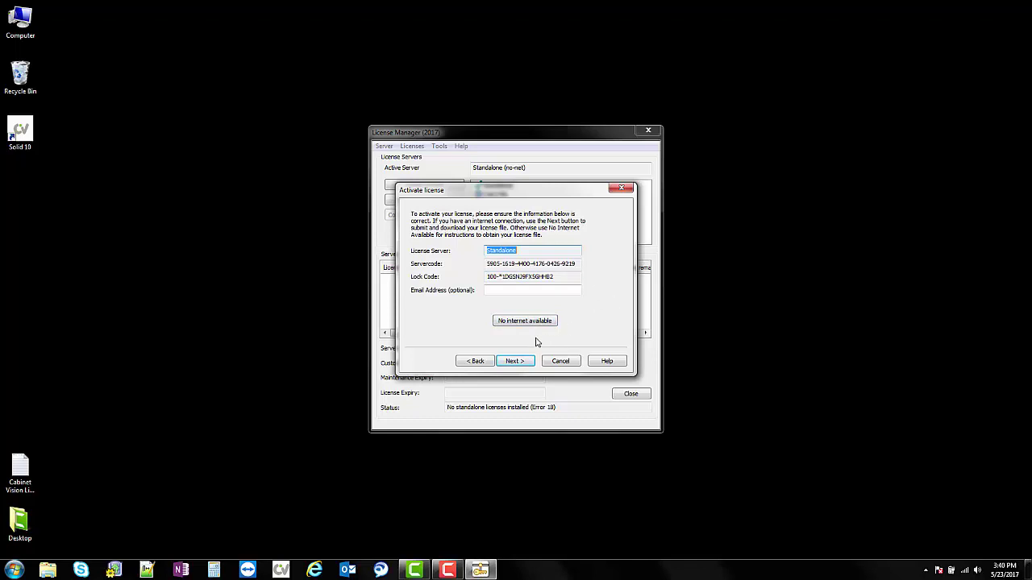
{"action": "left_click", "coordinate": [520, 361]}
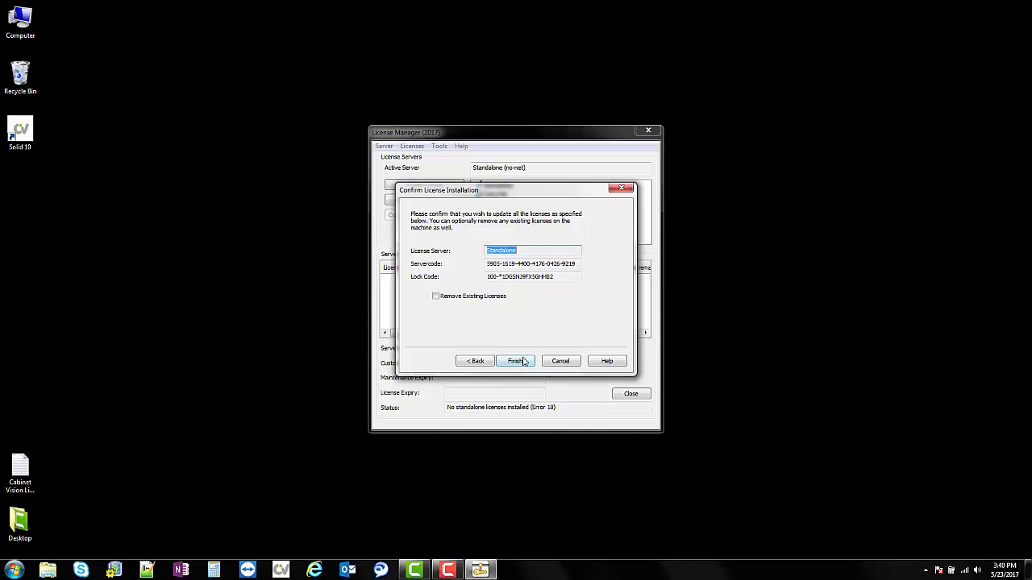
{"action": "left_click", "coordinate": [520, 362]}
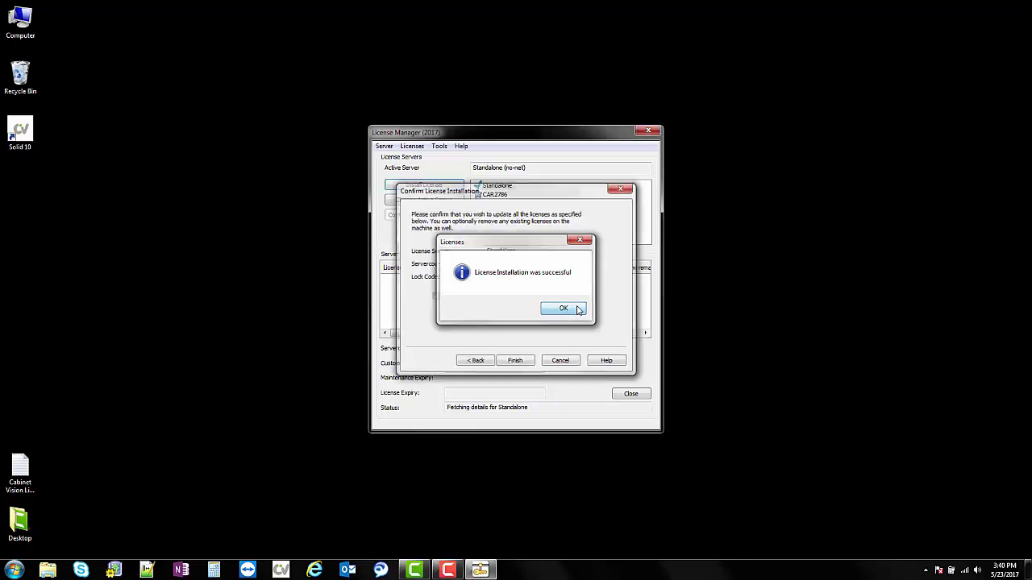
{"action": "left_click", "coordinate": [564, 309]}
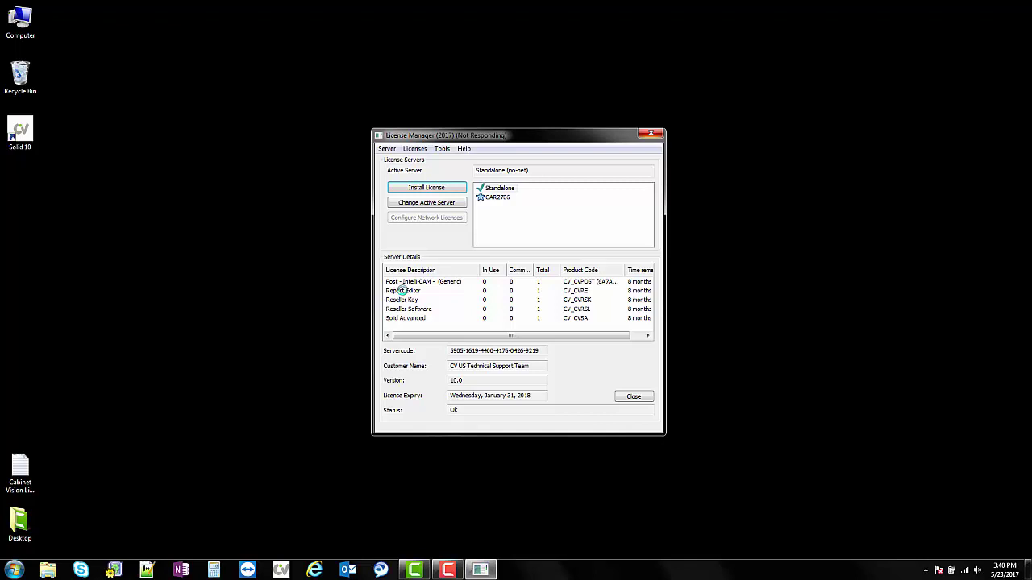
{"action": "left_click", "coordinate": [401, 295]}
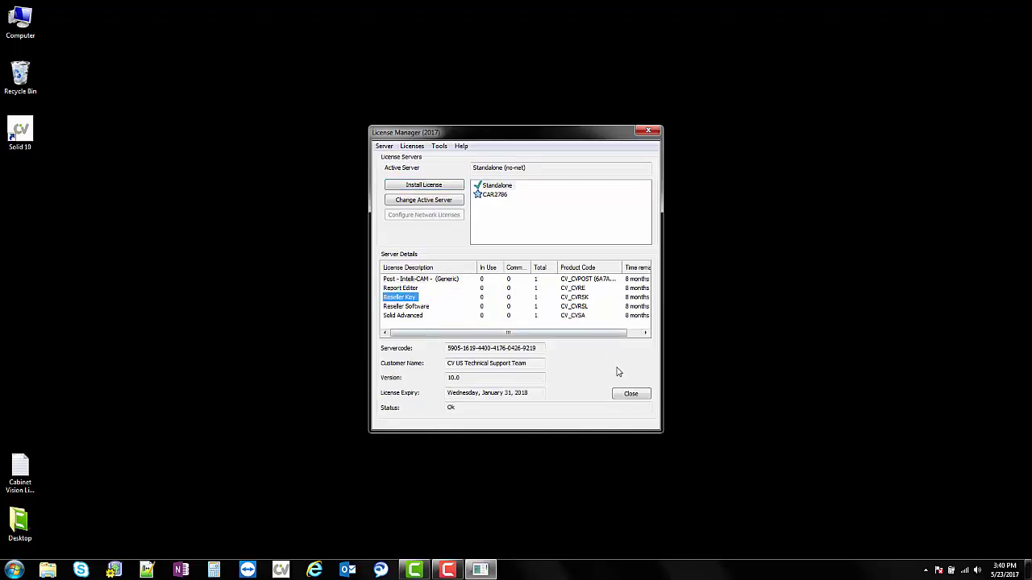
{"action": "left_click", "coordinate": [627, 393]}
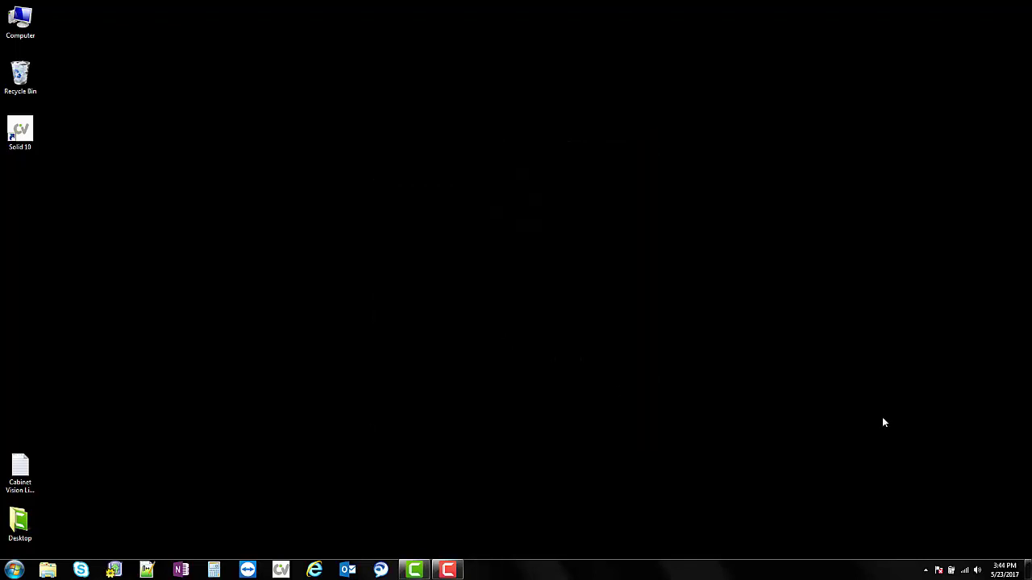
Launch Solid 10 from the desktop.
{"action": "double_click", "coordinate": [20, 131]}
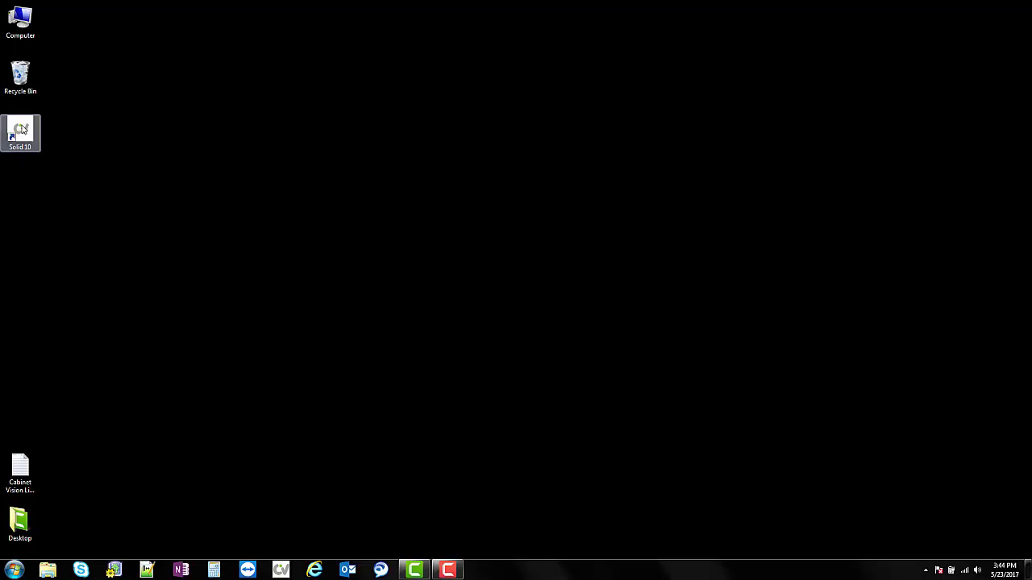